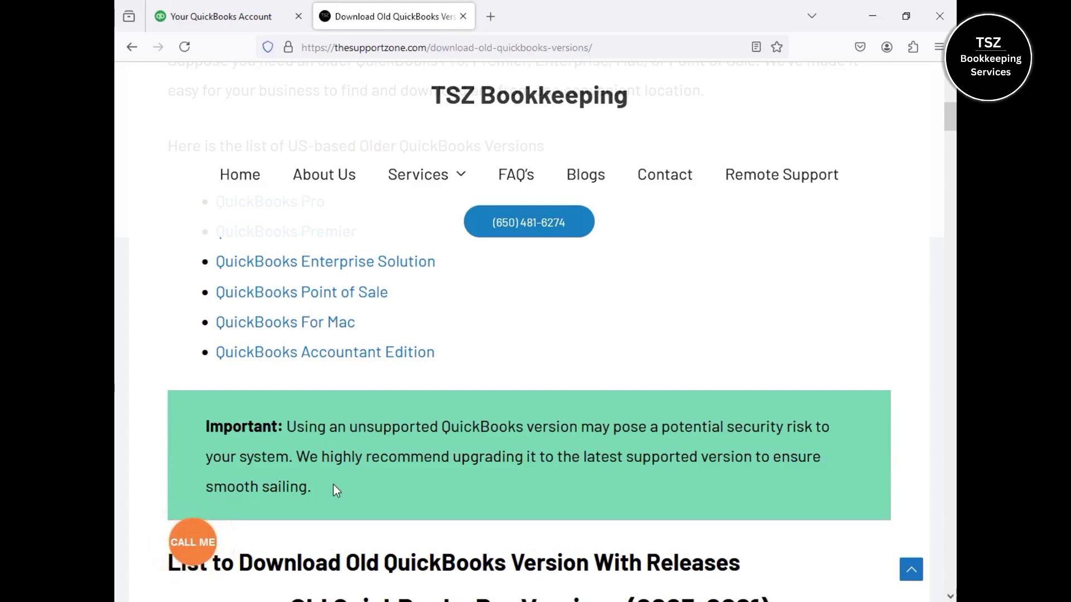
{"action": "scroll", "coordinate": [950, 117], "scroll_direction": "up", "scroll_amount": 5}
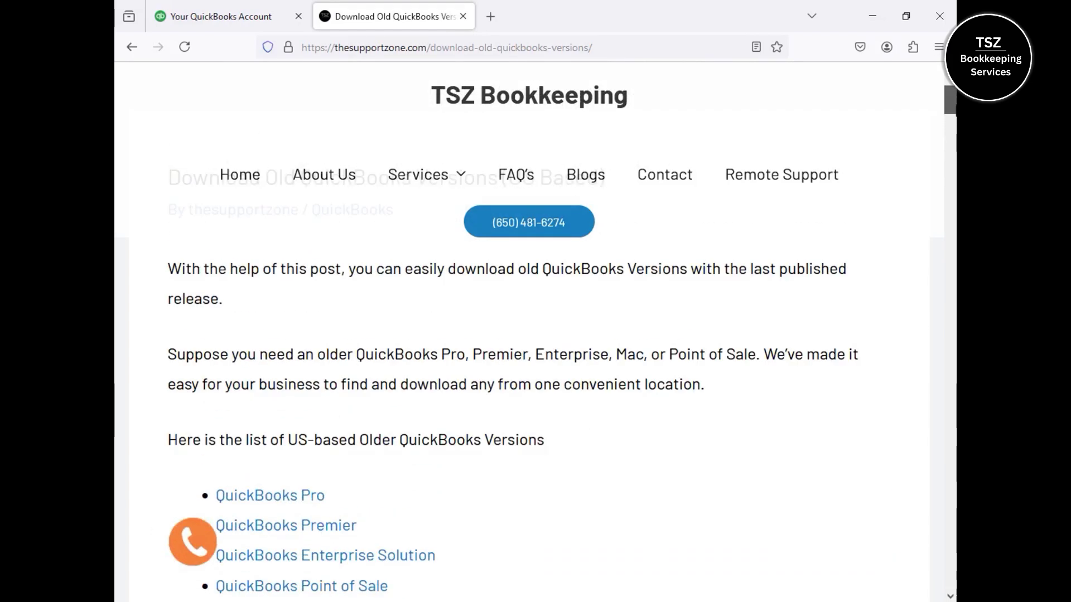
{"action": "scroll", "coordinate": [950, 106], "scroll_direction": "down", "scroll_amount": 3}
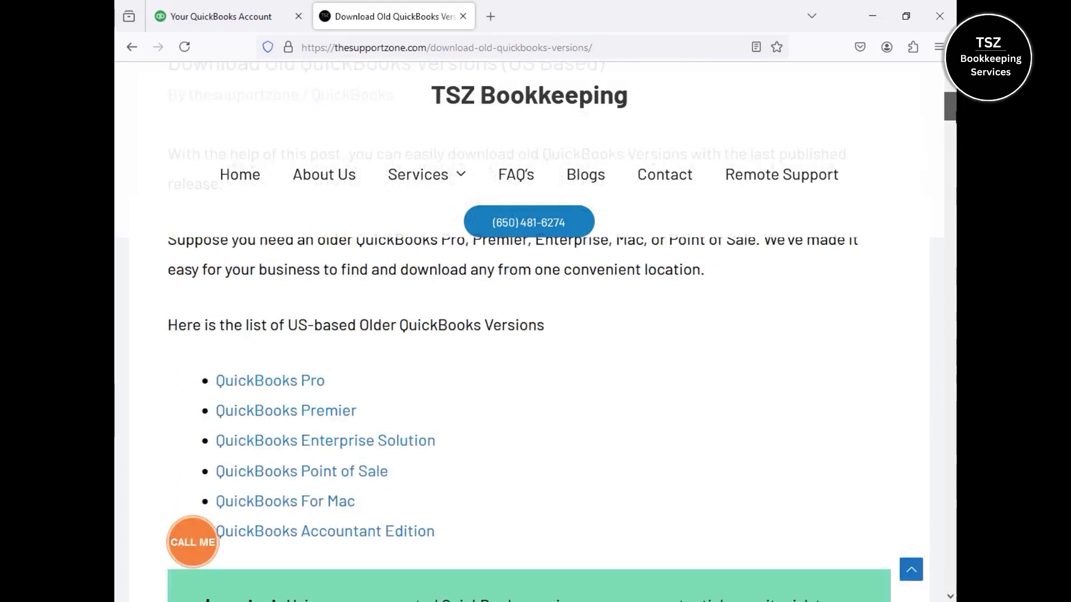
{"action": "scroll", "coordinate": [950, 109], "scroll_direction": "down", "scroll_amount": 1}
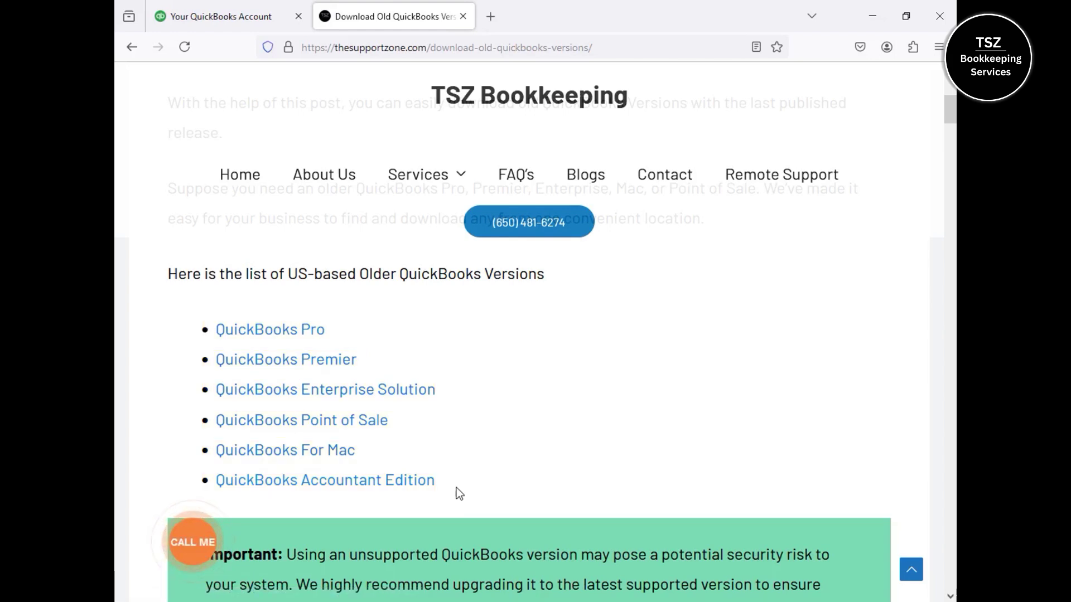
Step: Jump via the QuickBooks Pro link to the Old QuickBooks Pro Versions (2005-2021) table
{"action": "left_click", "coordinate": [312, 334]}
{"action": "scroll", "coordinate": [952, 144], "scroll_direction": "up", "scroll_amount": 2}
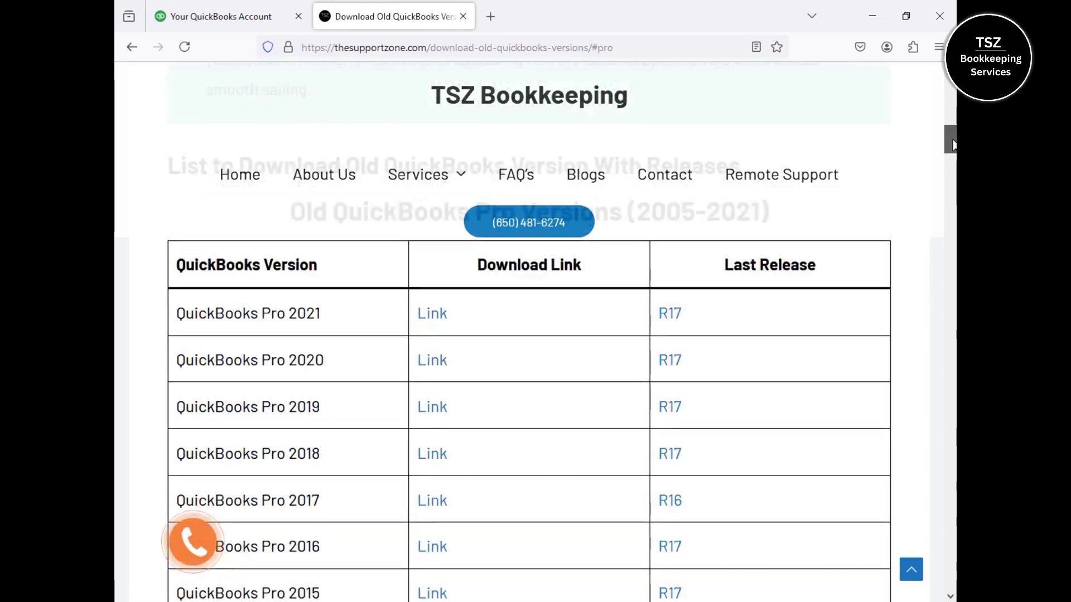
{"action": "scroll", "coordinate": [952, 144], "scroll_direction": "up", "scroll_amount": 2}
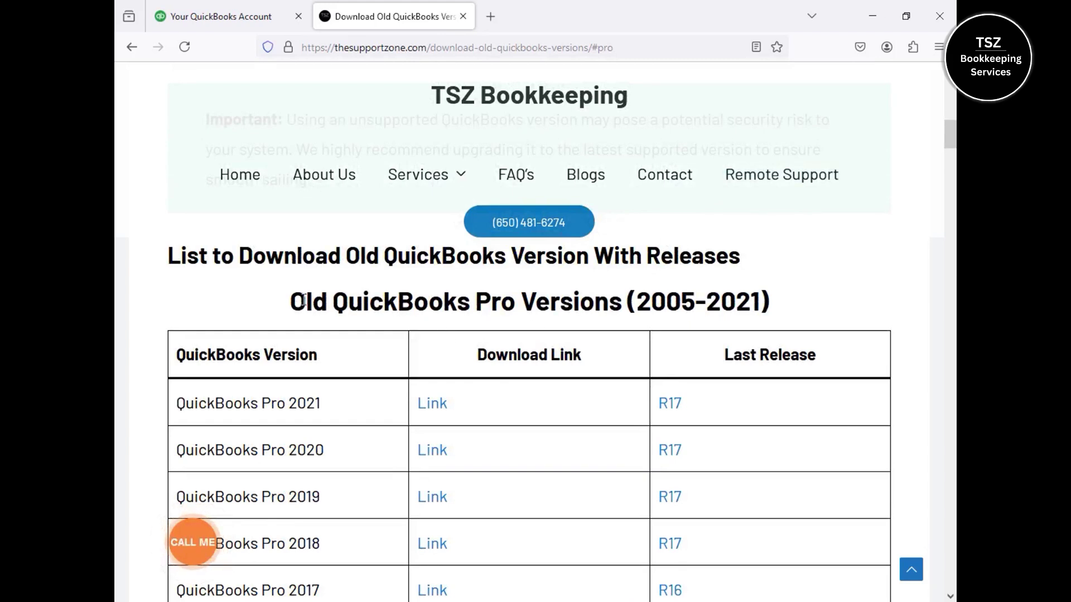
Step: Highlight 'Old QuickBooks Pro' and then the '2005-2021' range in the table heading
{"action": "left_click_drag", "start_coordinate": [299, 302], "coordinate": [470, 301]}
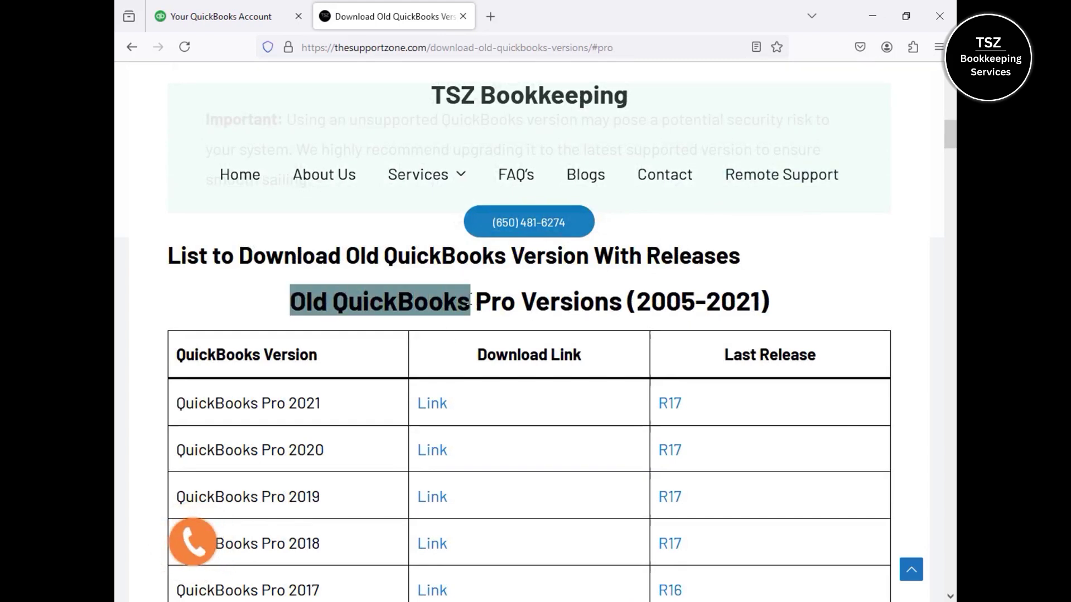
{"action": "left_click_drag", "start_coordinate": [470, 301], "coordinate": [625, 301]}
{"action": "left_click", "coordinate": [629, 304]}
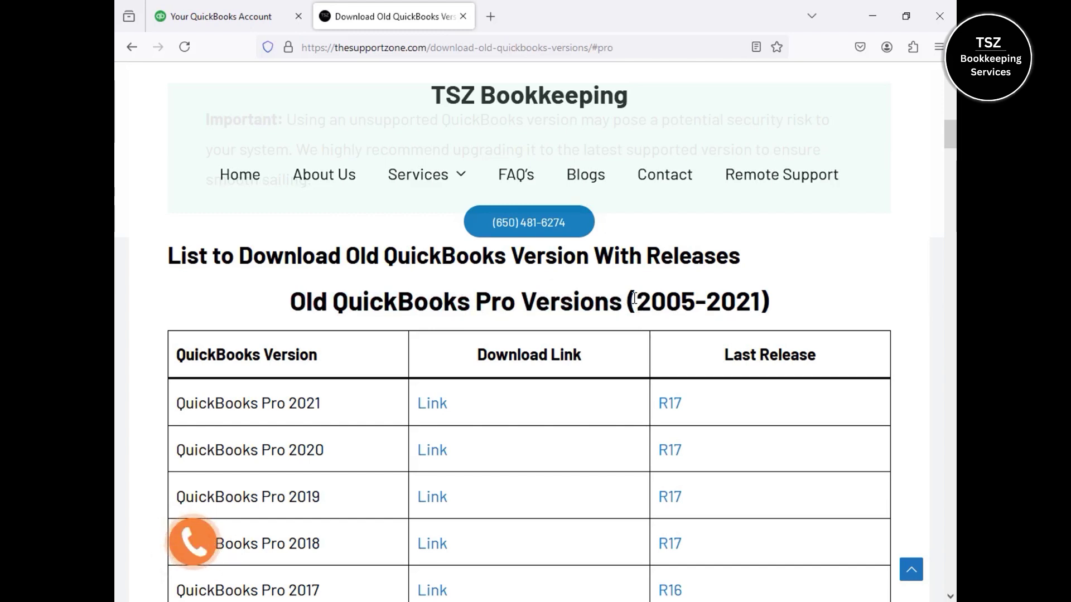
{"action": "left_click_drag", "start_coordinate": [630, 301], "coordinate": [771, 303]}
{"action": "left_click", "coordinate": [774, 310]}
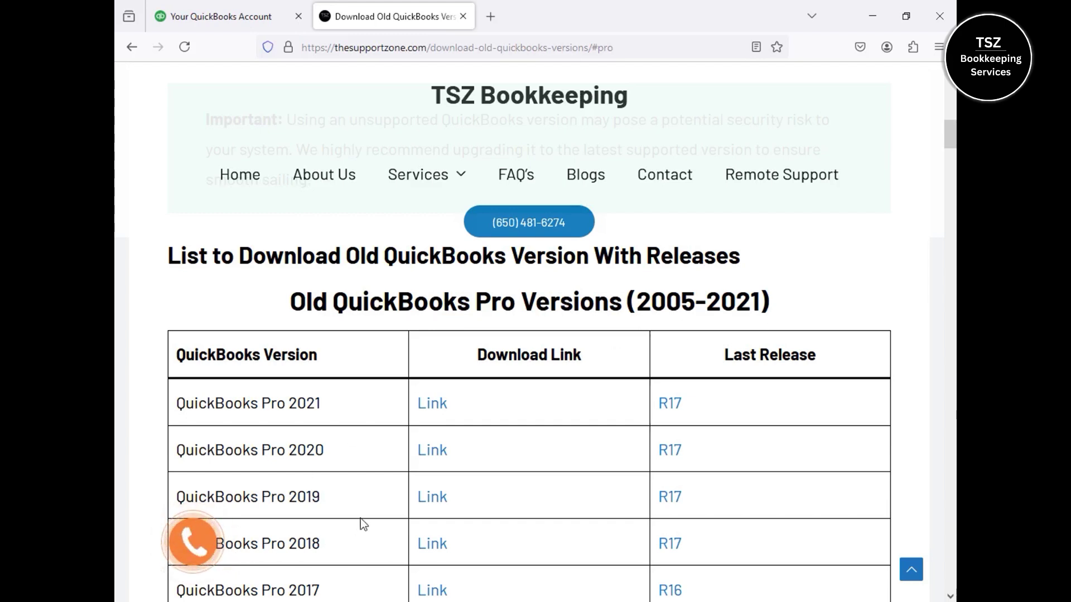
Step: Download QuickBooksPro2019.exe from the 2019 link and run it from the Downloads panel
{"action": "left_click", "coordinate": [435, 504]}
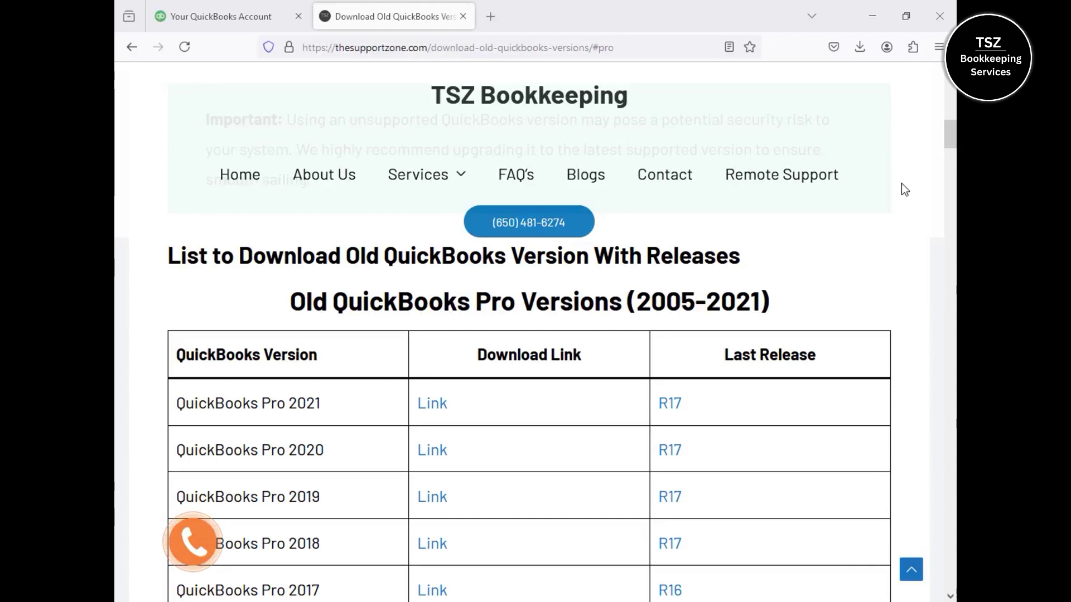
{"action": "left_click", "coordinate": [861, 46]}
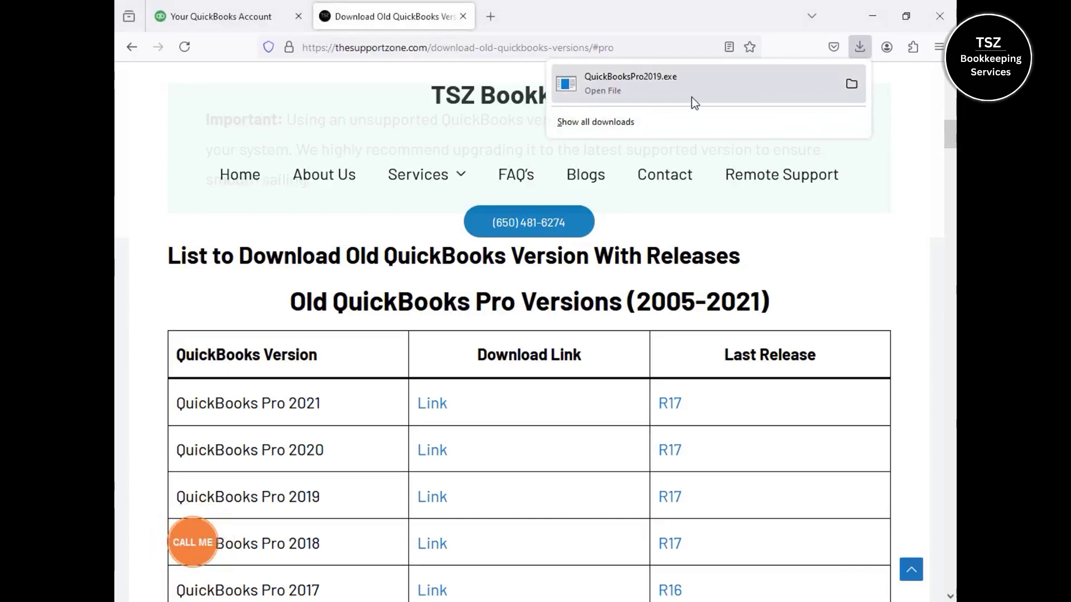
{"action": "left_click", "coordinate": [668, 88]}
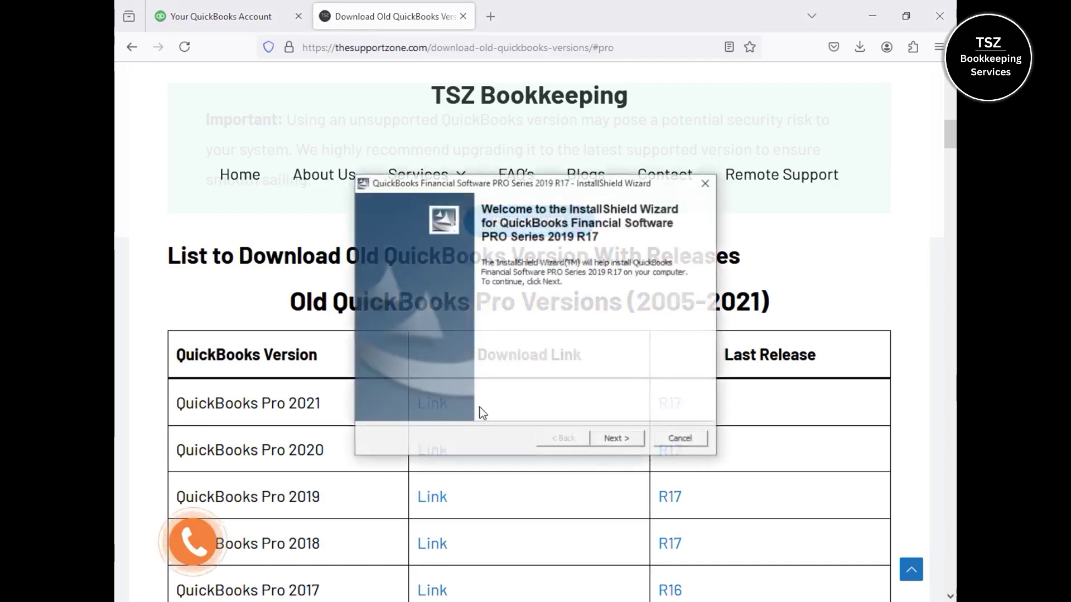
Step: Extract the Pro 2019 R17 setup files, overwriting all existing copies
{"action": "left_click", "coordinate": [614, 440]}
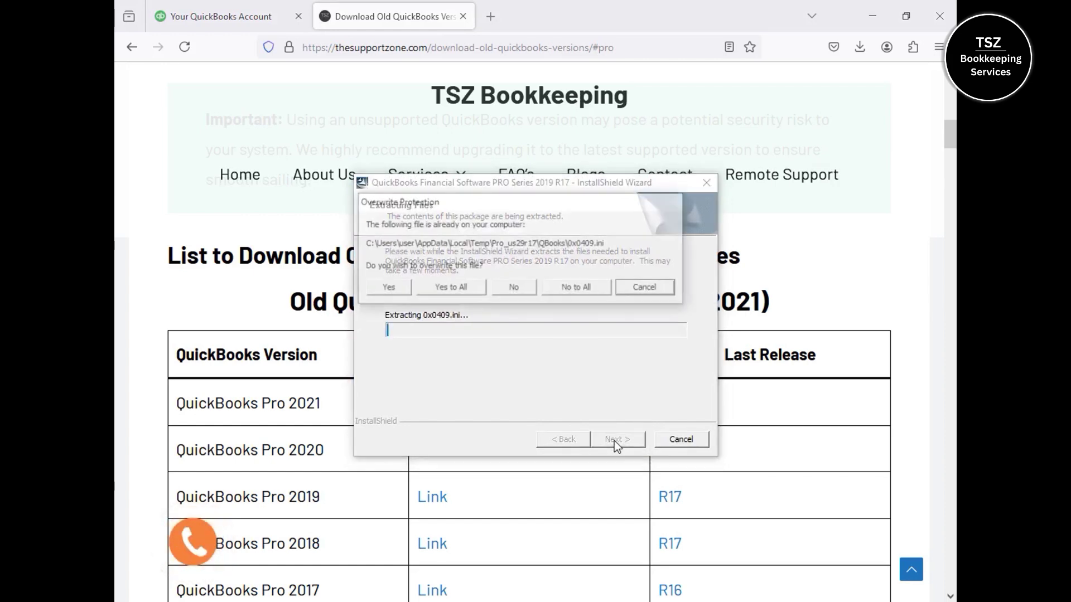
{"action": "left_click", "coordinate": [468, 289]}
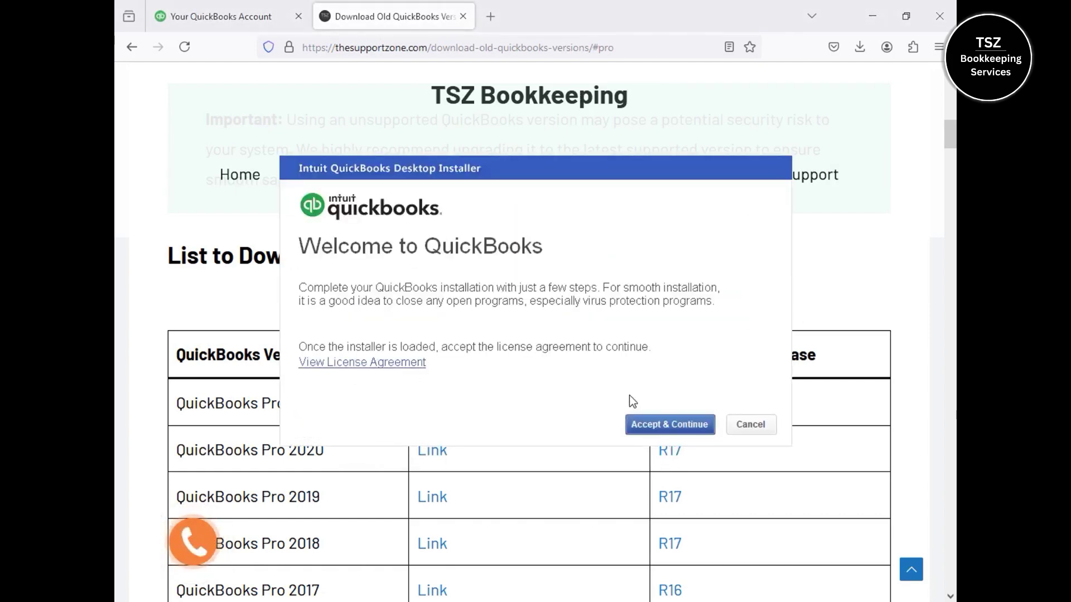
Step: Accept the license agreement, then paste in the license and product numbers and submit them
{"action": "left_click", "coordinate": [677, 429]}
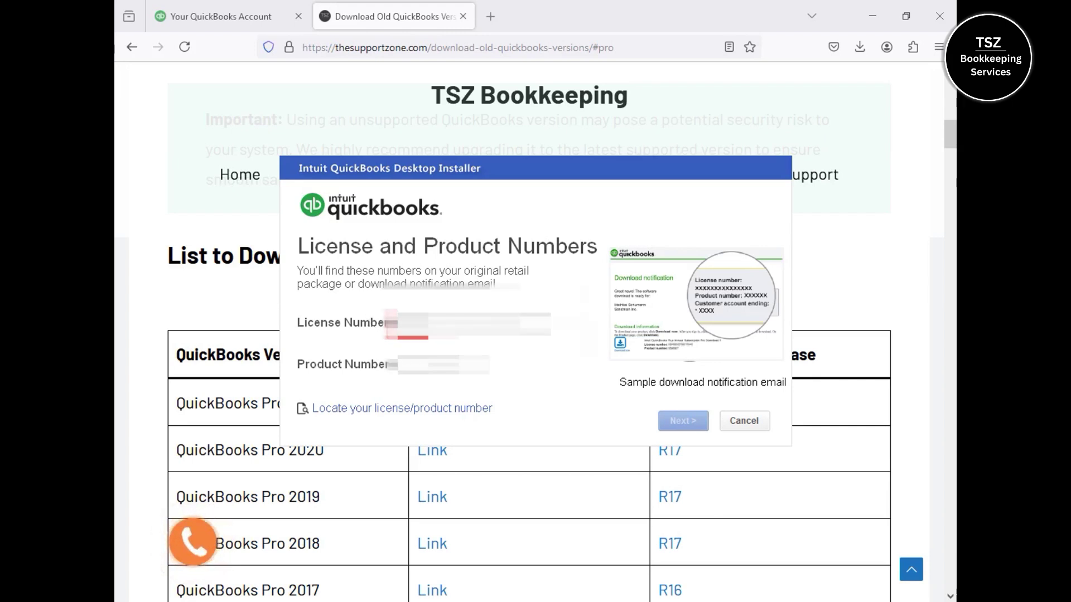
{"action": "key", "text": "ctrl+v"}
{"action": "key", "text": "ctrl+v"}
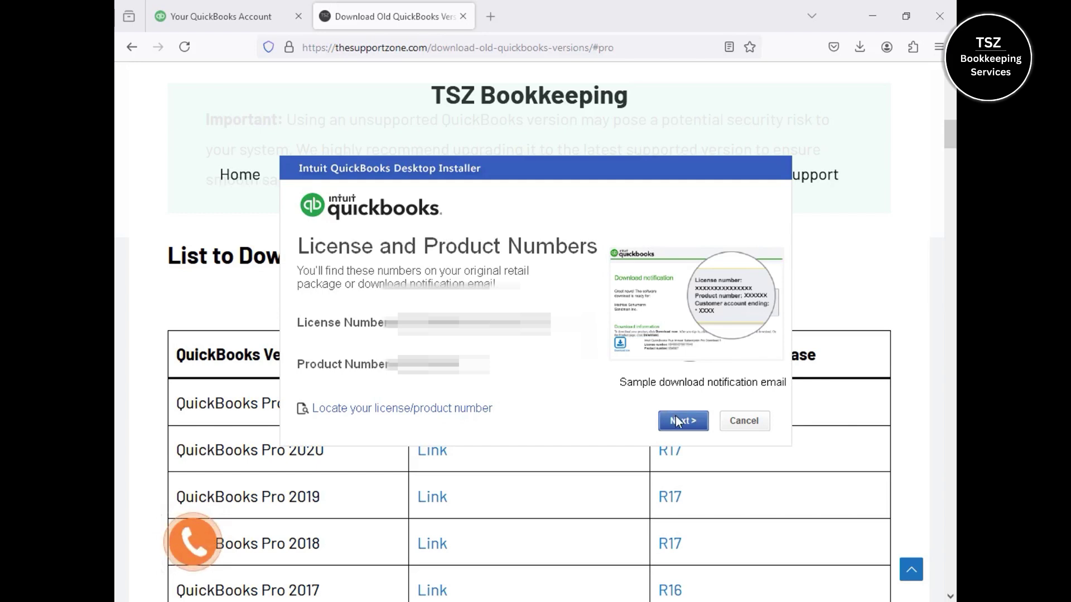
{"action": "left_click", "coordinate": [676, 421]}
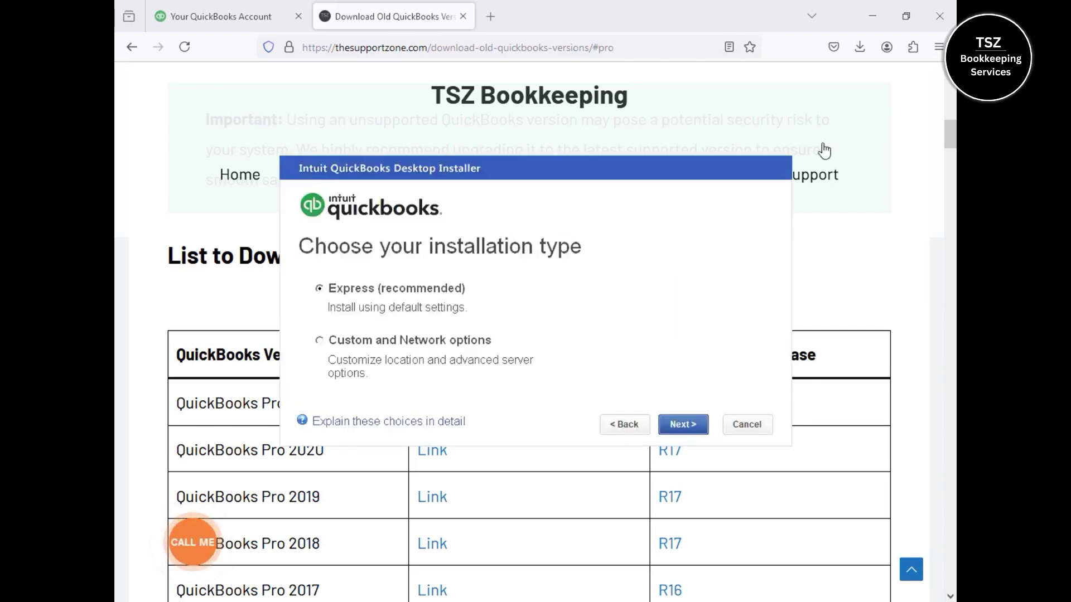
Step: Bring the installer into view and start the Express (recommended) installation of QuickBooks Pro 2019
{"action": "left_click", "coordinate": [871, 17]}
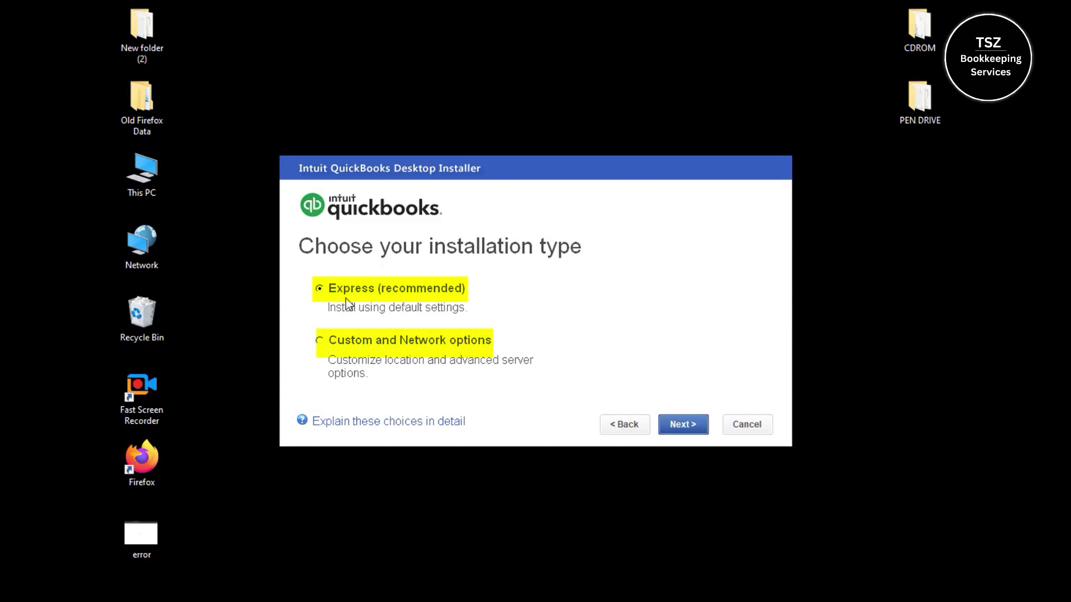
{"action": "left_click", "coordinate": [680, 426]}
{"action": "left_click", "coordinate": [678, 426]}
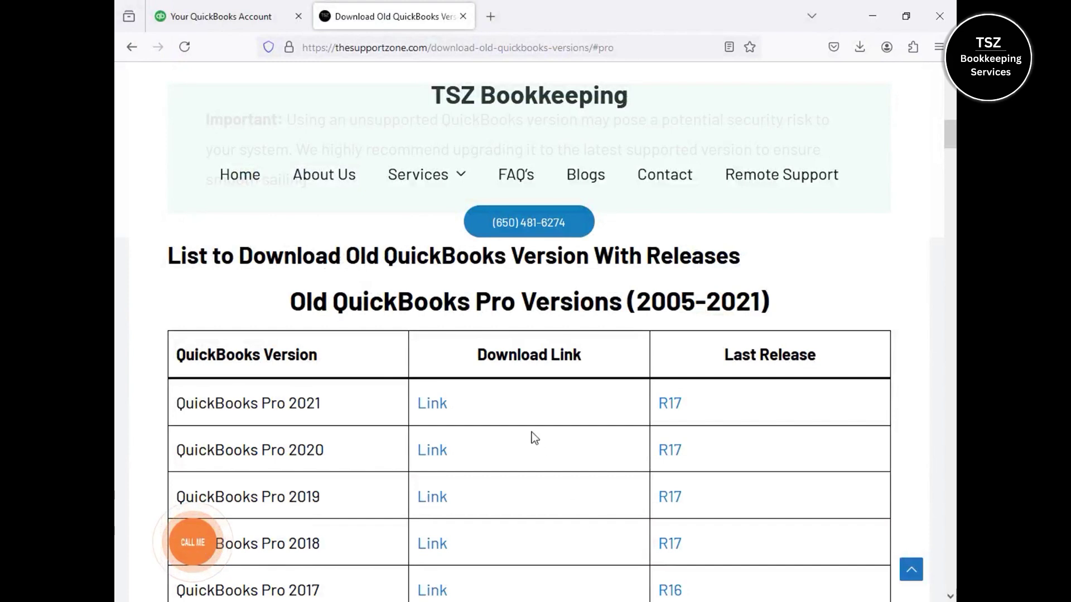
{"action": "left_click_drag", "start_coordinate": [743, 358], "coordinate": [815, 357]}
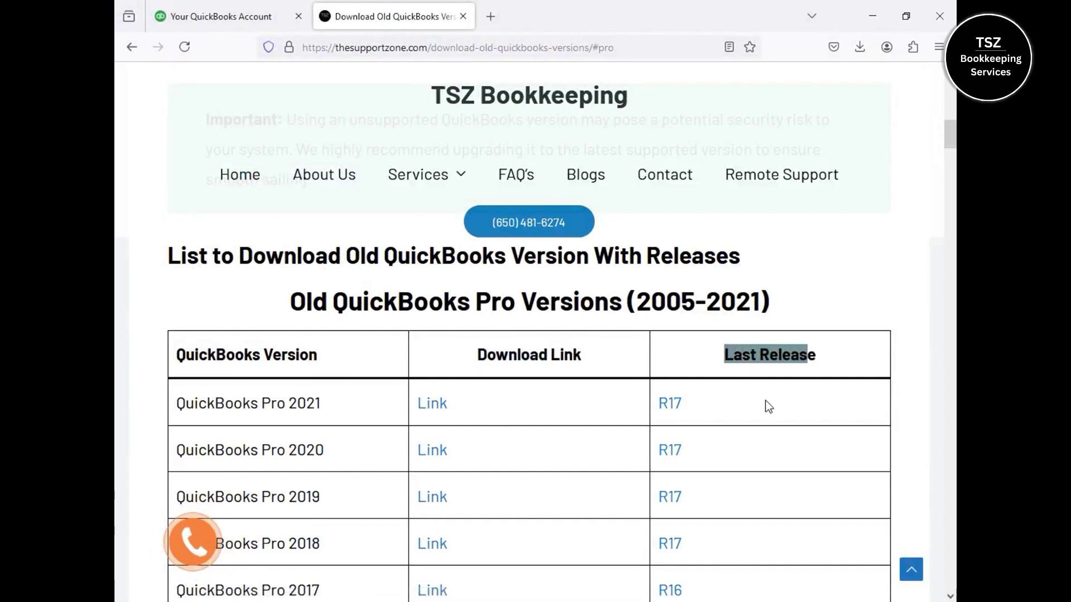
{"action": "left_click", "coordinate": [767, 403]}
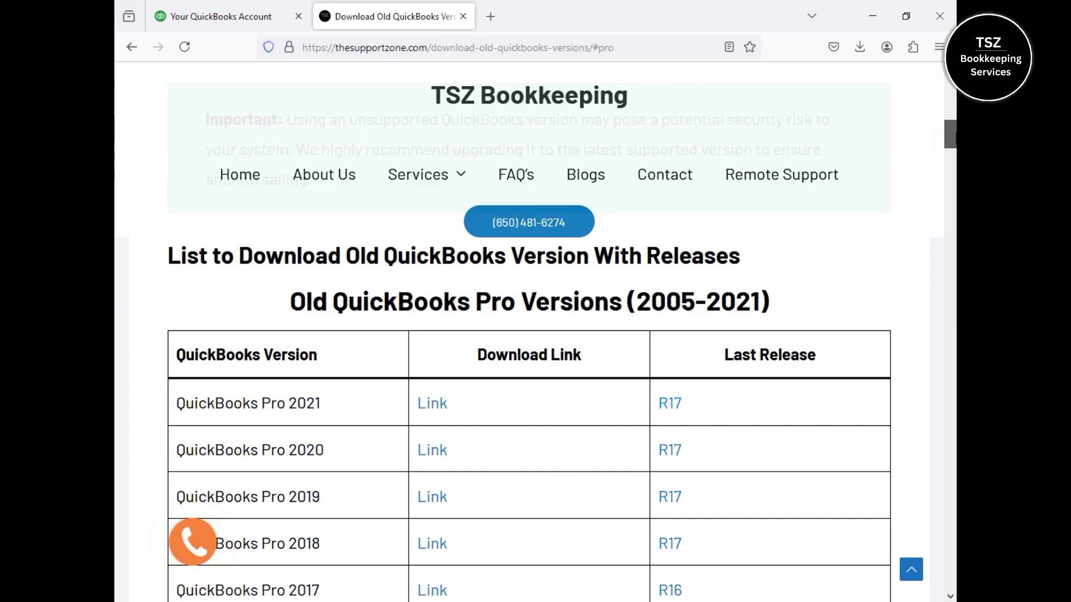
{"action": "scroll", "coordinate": [711, 301], "scroll_direction": "down", "scroll_amount": 2}
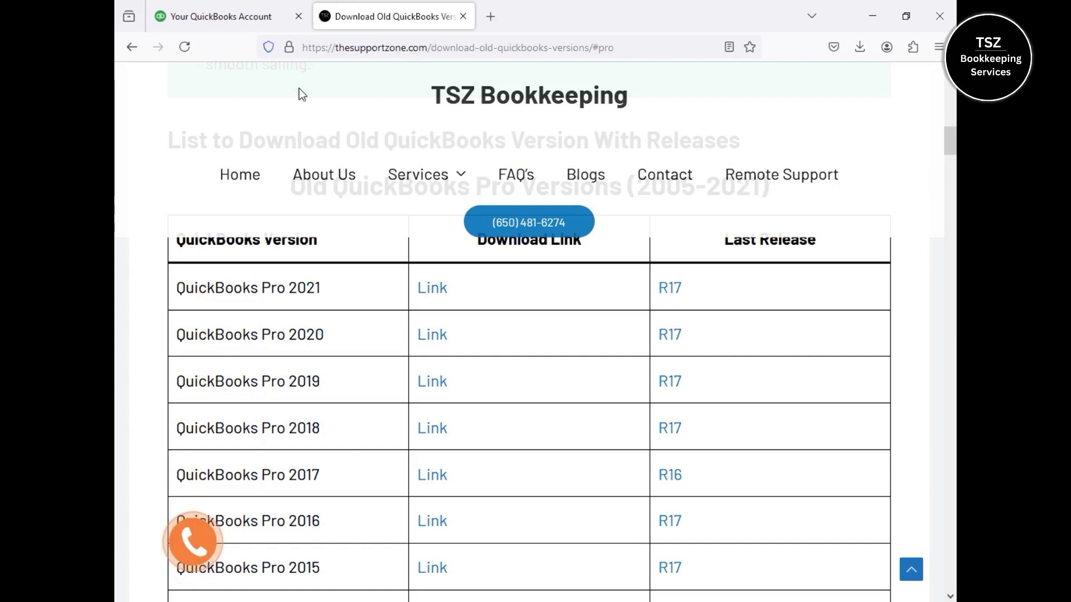
{"action": "left_click", "coordinate": [248, 25]}
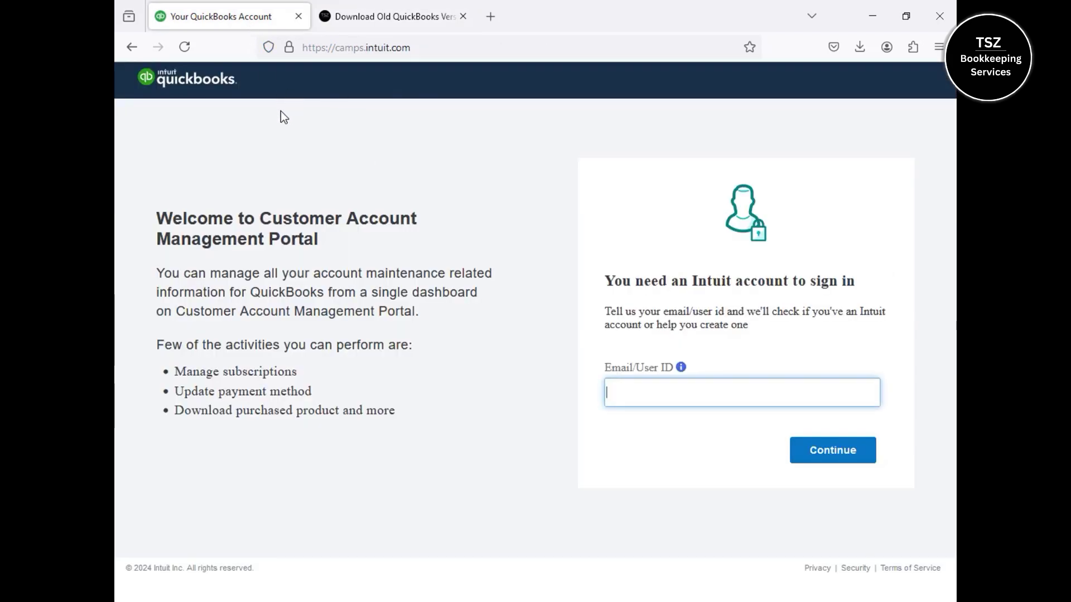
{"action": "left_click", "coordinate": [339, 48]}
{"action": "left_click", "coordinate": [388, 17]}
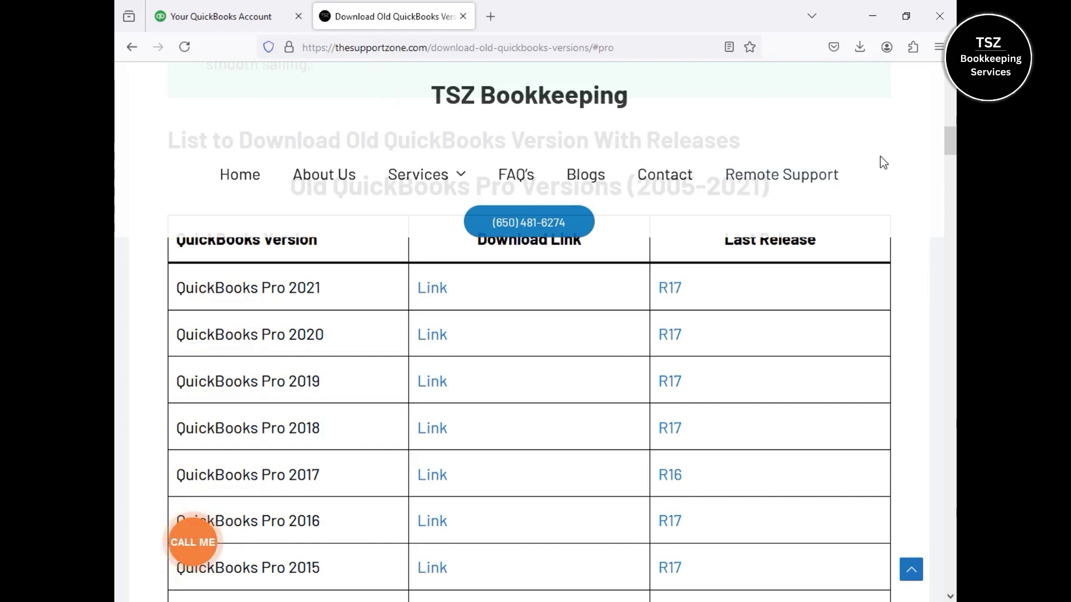
Step: Return to the installer once installation completes and open QuickBooks Desktop Pro 2019
{"action": "left_click", "coordinate": [874, 14]}
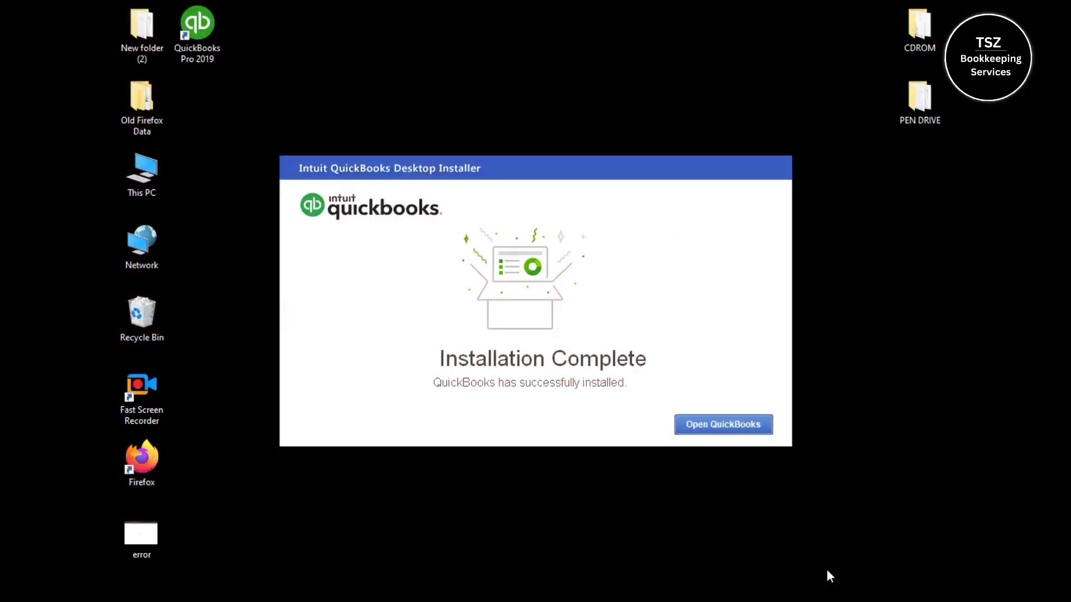
{"action": "left_click", "coordinate": [725, 425]}
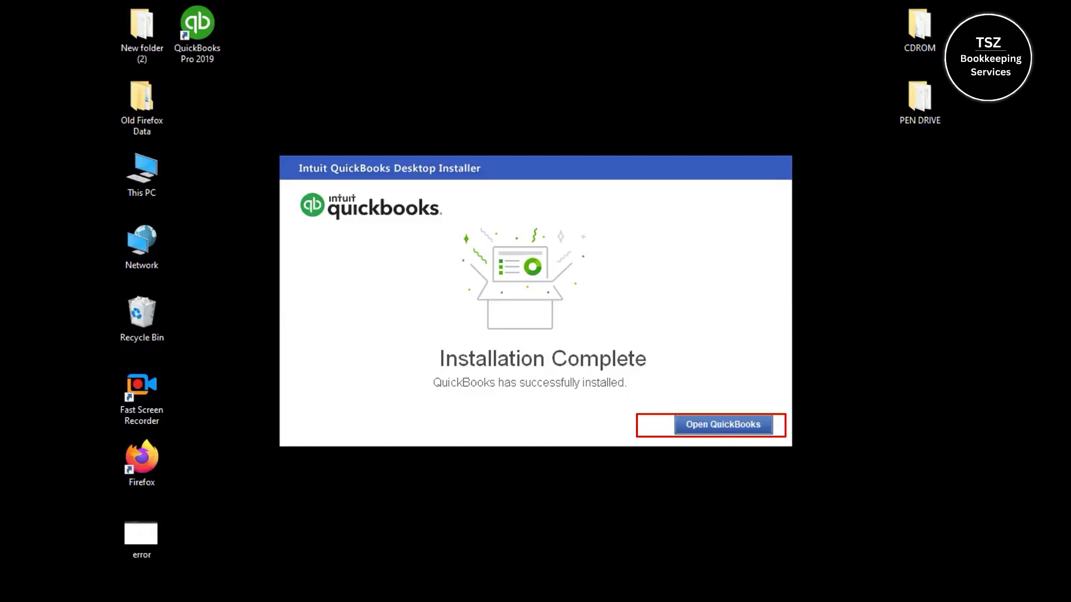
{"action": "left_click", "coordinate": [705, 431]}
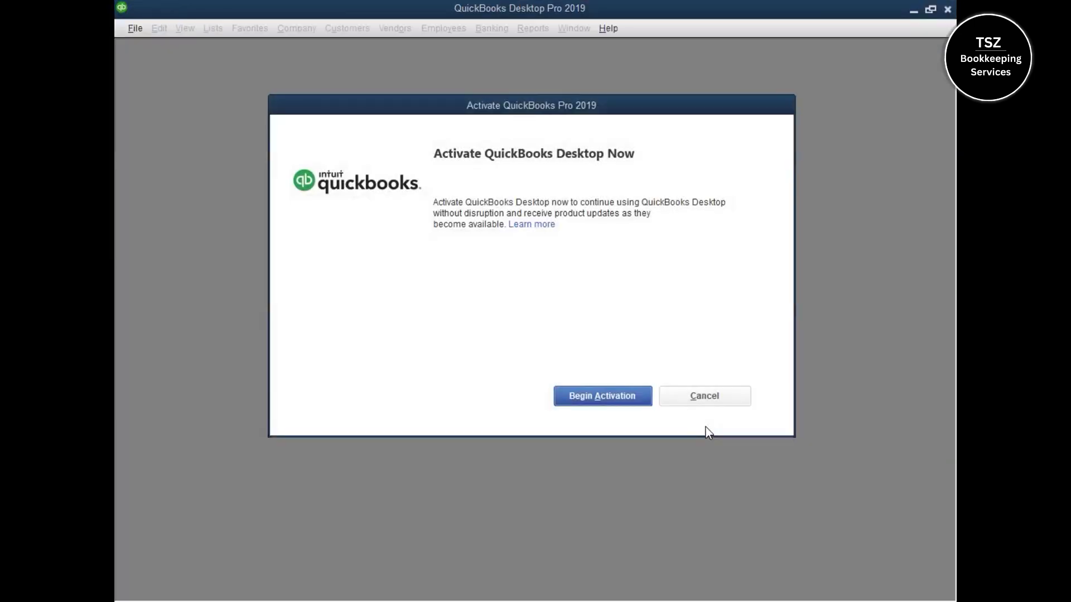
Step: Run Begin Activation, decline the checks offer, start QuickBooks and OK the internet connection prompt
{"action": "left_click", "coordinate": [601, 397]}
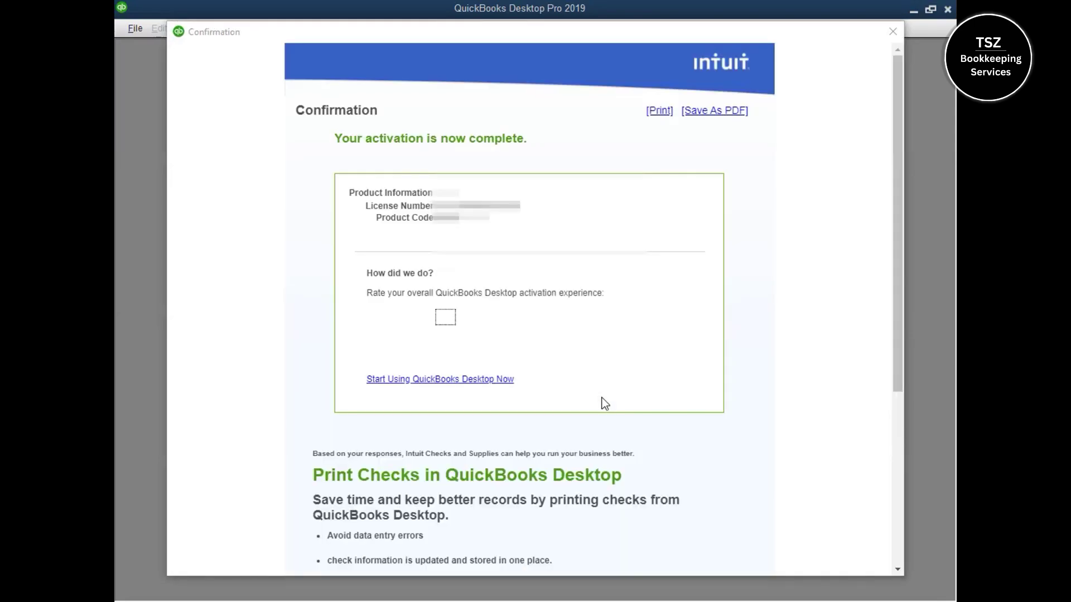
{"action": "left_click_drag", "start_coordinate": [899, 257], "coordinate": [889, 474]}
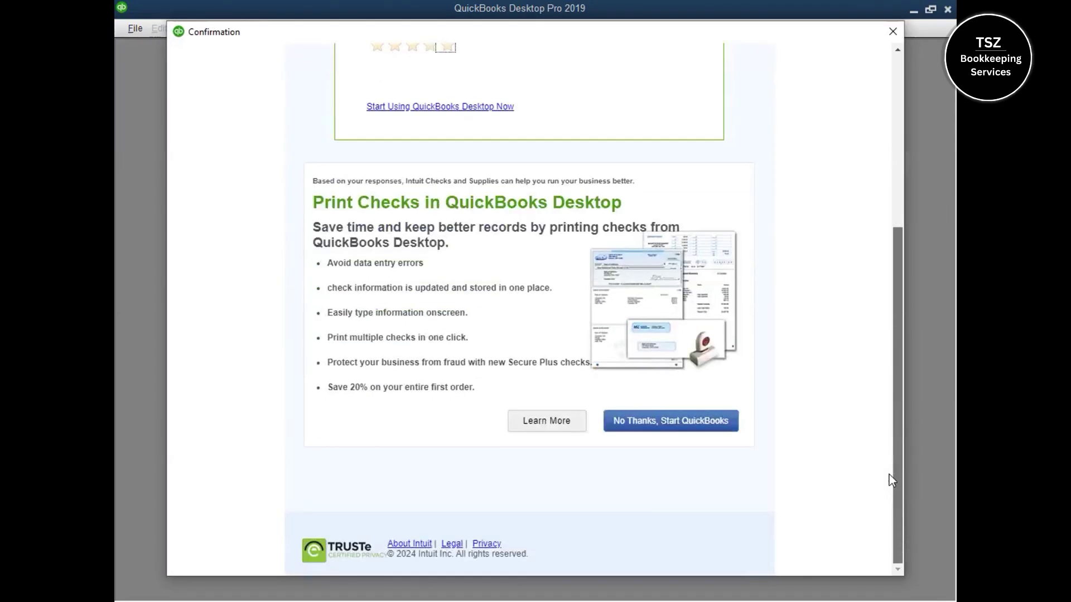
{"action": "left_click", "coordinate": [663, 422]}
{"action": "left_click", "coordinate": [538, 453]}
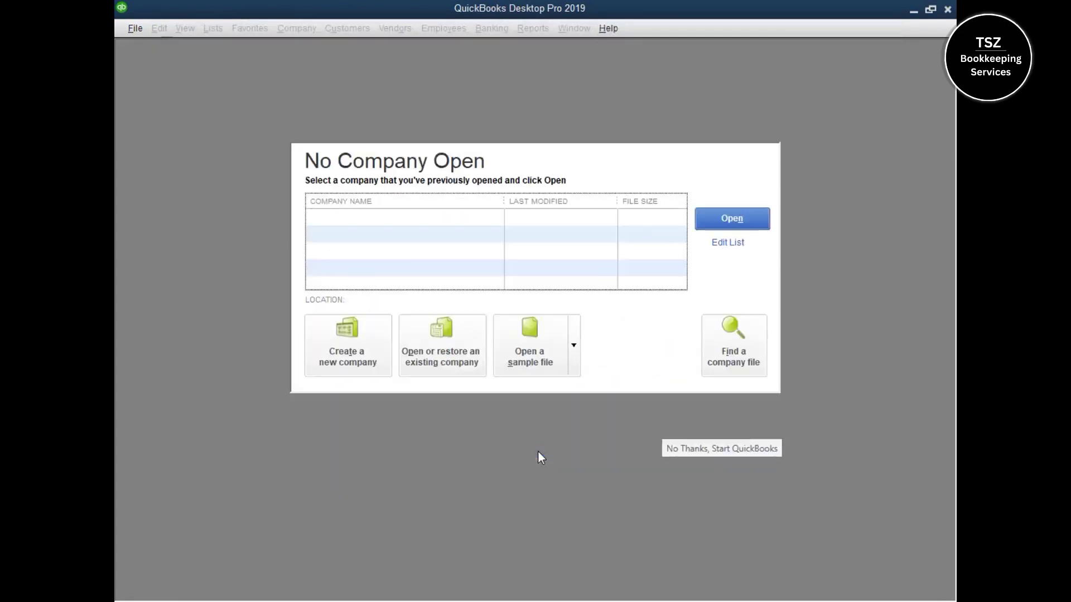